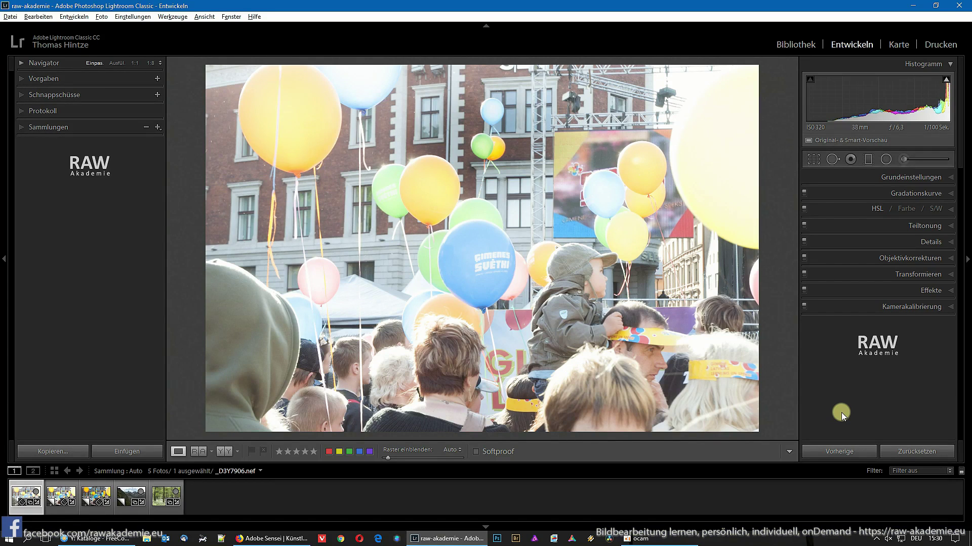
Expand the Grundeinstellungen (Basic) panel to reveal the white balance, tone and presence sliders
click(955, 178)
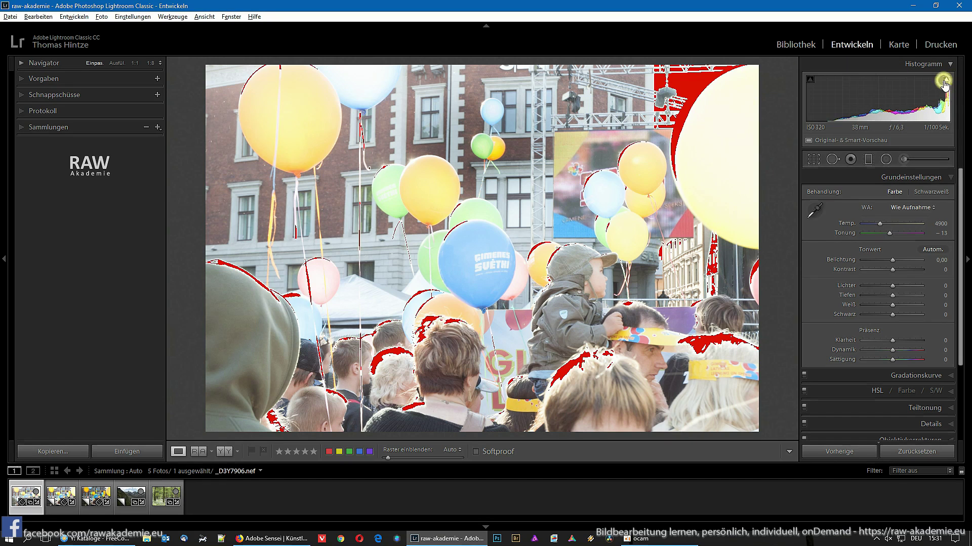
Show the balloon photo's clipped highlights in red, then turn the clipping warning off again
click(944, 80)
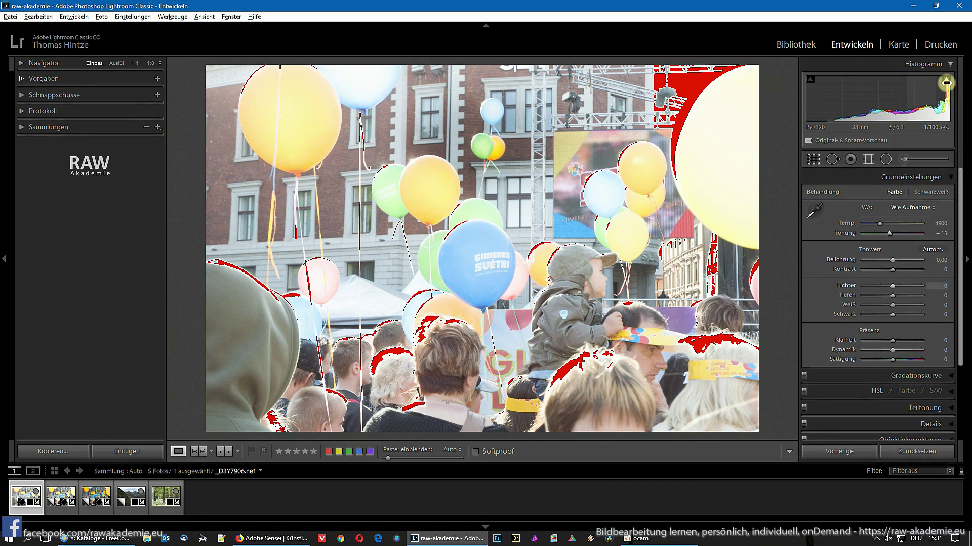
click(946, 80)
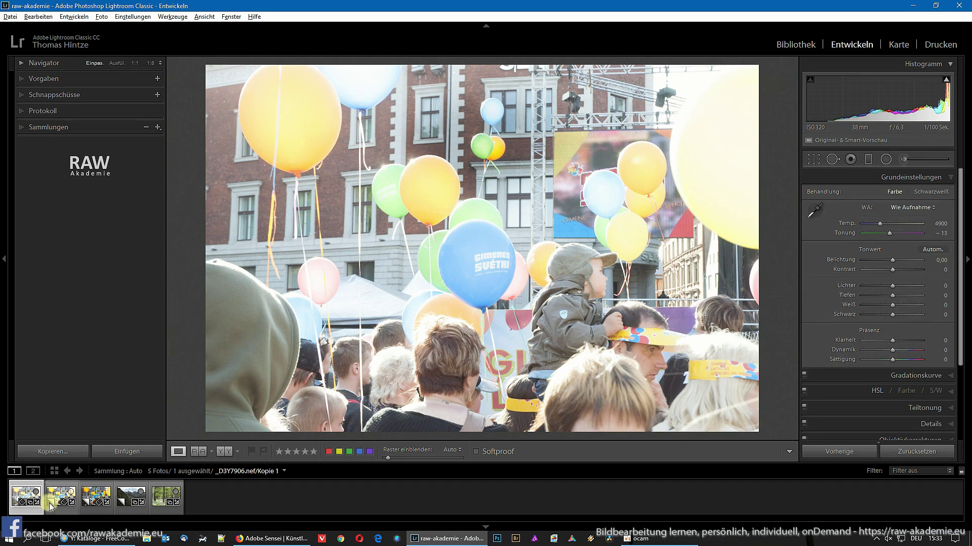
Select Kopie 1 with the original and compare them side by side with panels hidden
click(57, 487)
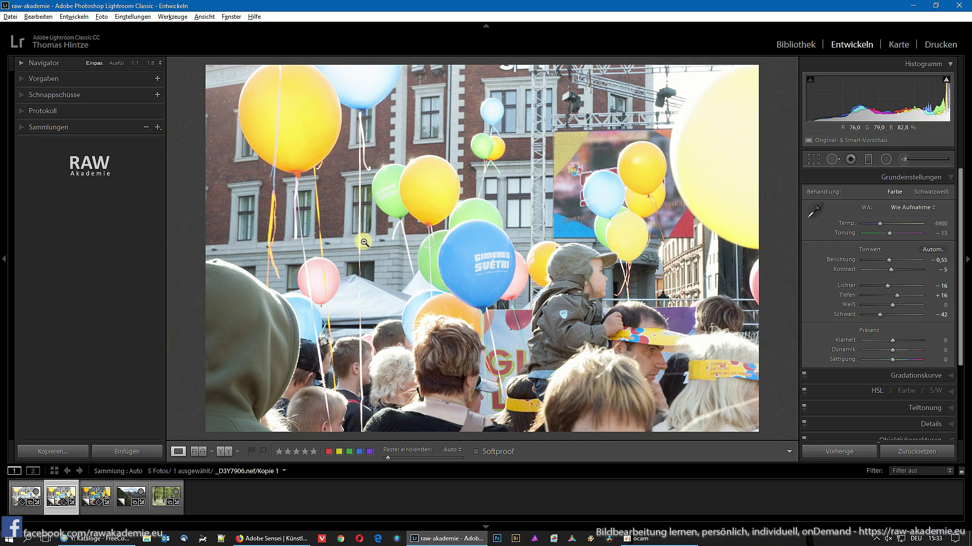
click(30, 480)
ctrl+click(66, 490)
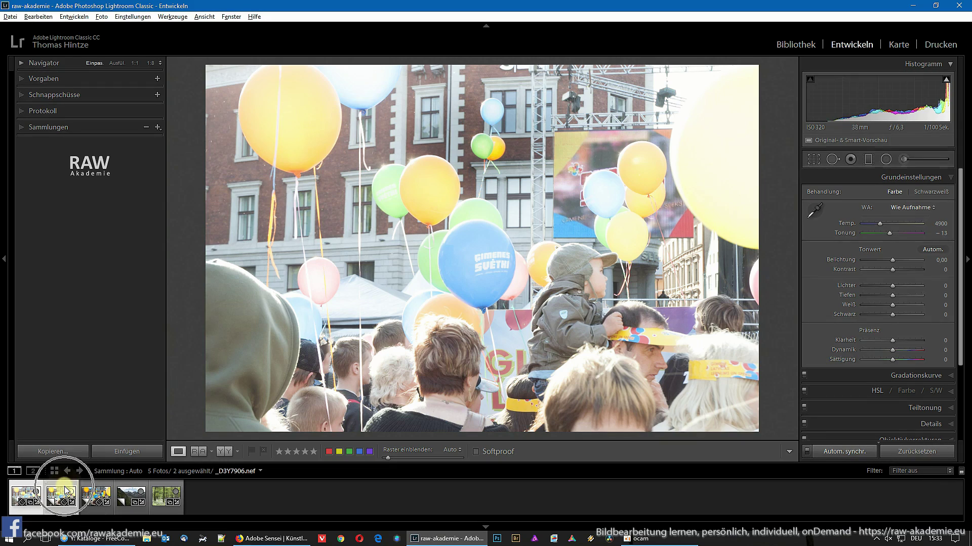
key(c)
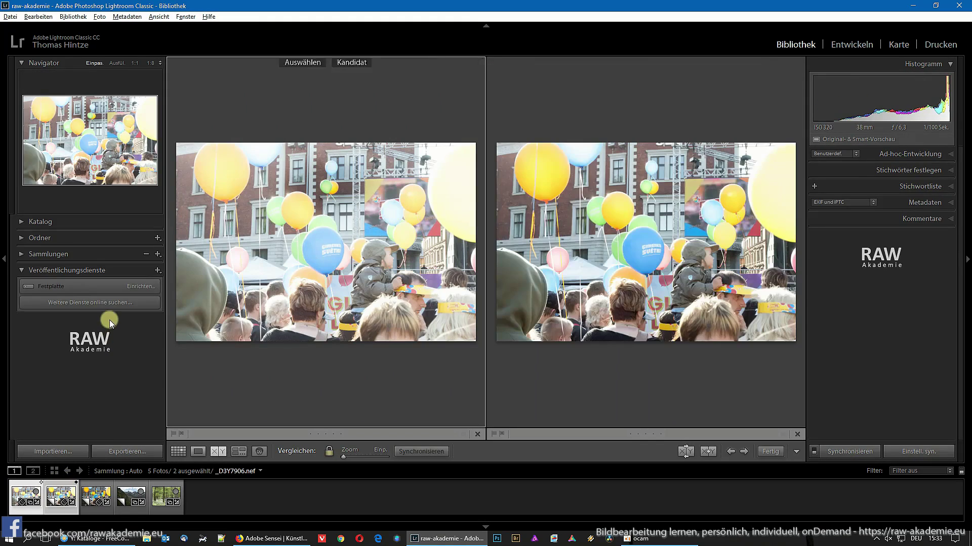
key(Tab)
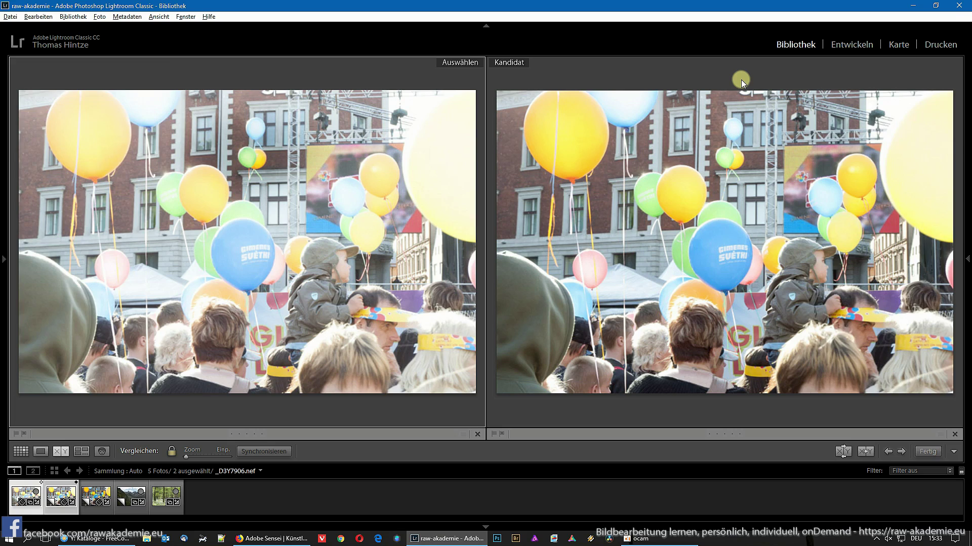
Restore the panels and return to single-photo view in the Develop module
key(Tab)
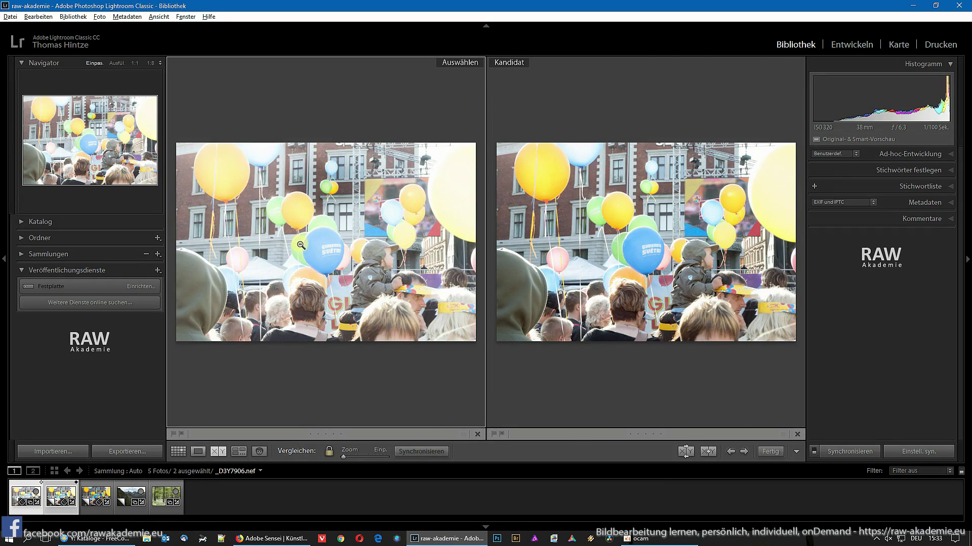
key(e)
click(852, 44)
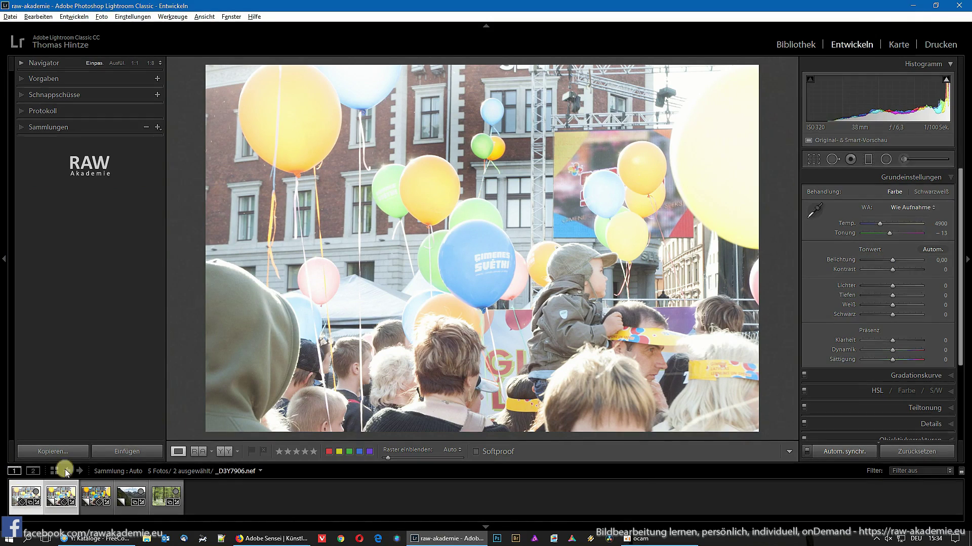
Flip between the original and Kopie 1, check Kopie 1's highlight clipping, ending on Kopie 1
click(60, 490)
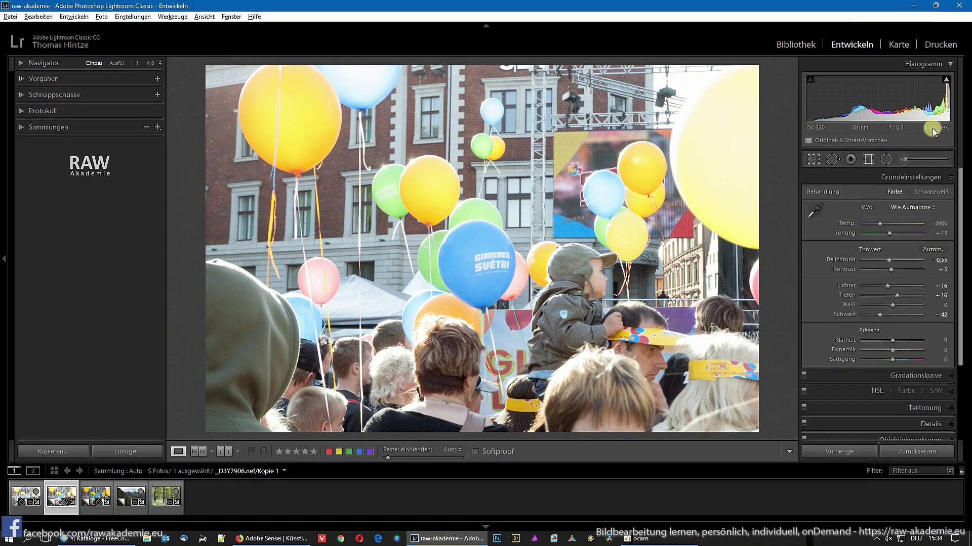
click(24, 486)
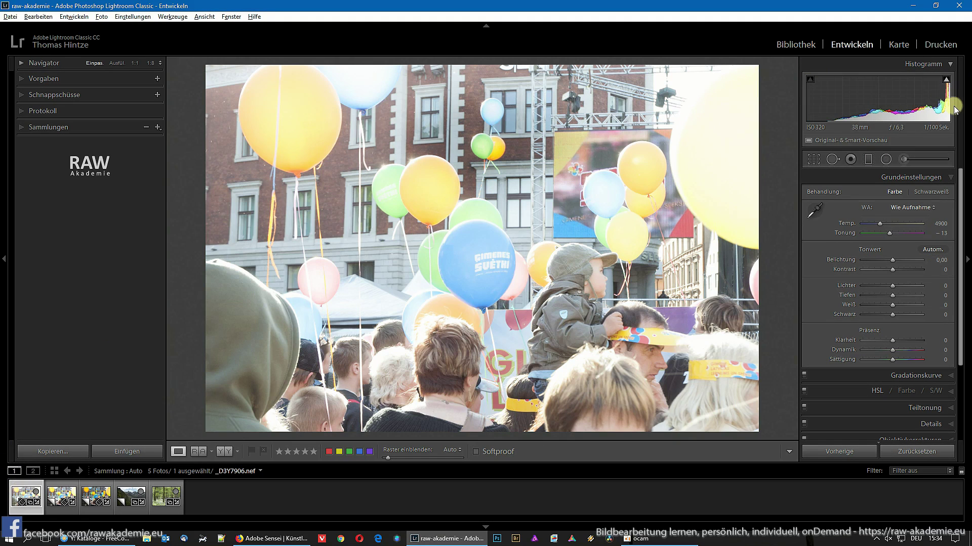
click(64, 488)
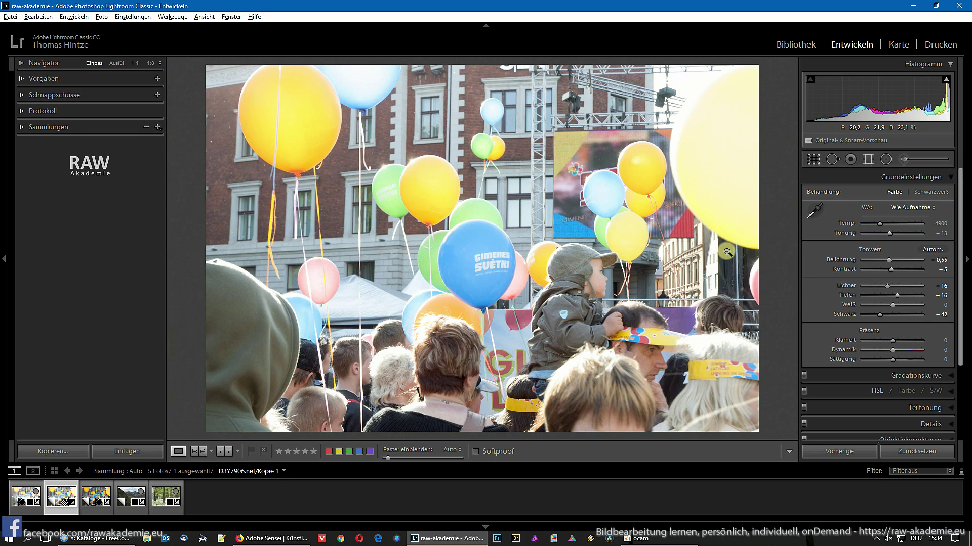
click(946, 79)
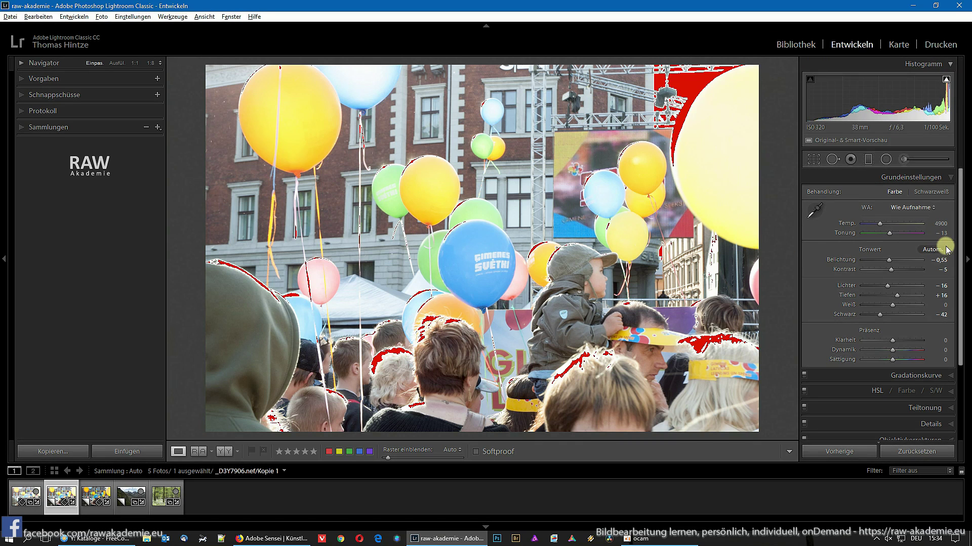
click(946, 81)
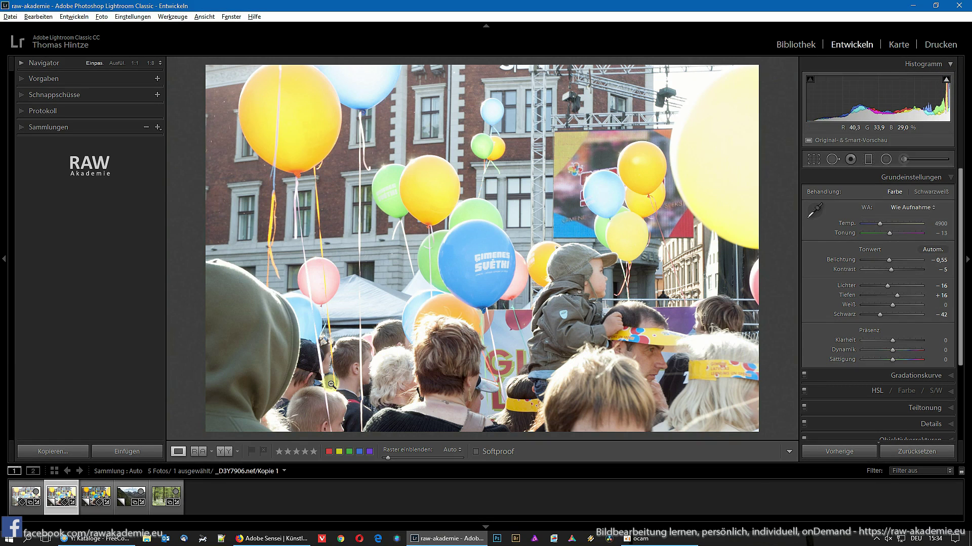
Reapply Auto tone to the edited copy Kopie 1
click(922, 250)
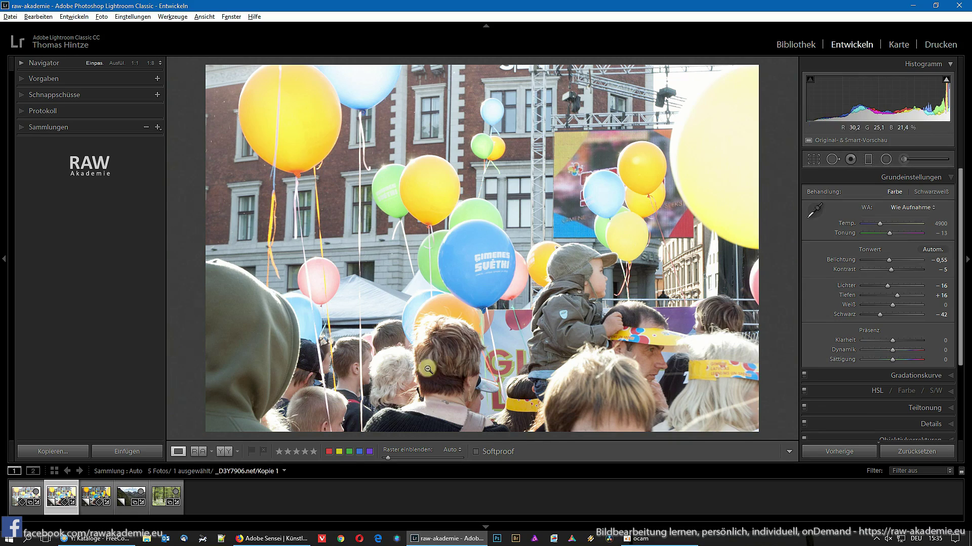
Bring the Firefox window showing Adobe's Sensei page to the front
click(305, 540)
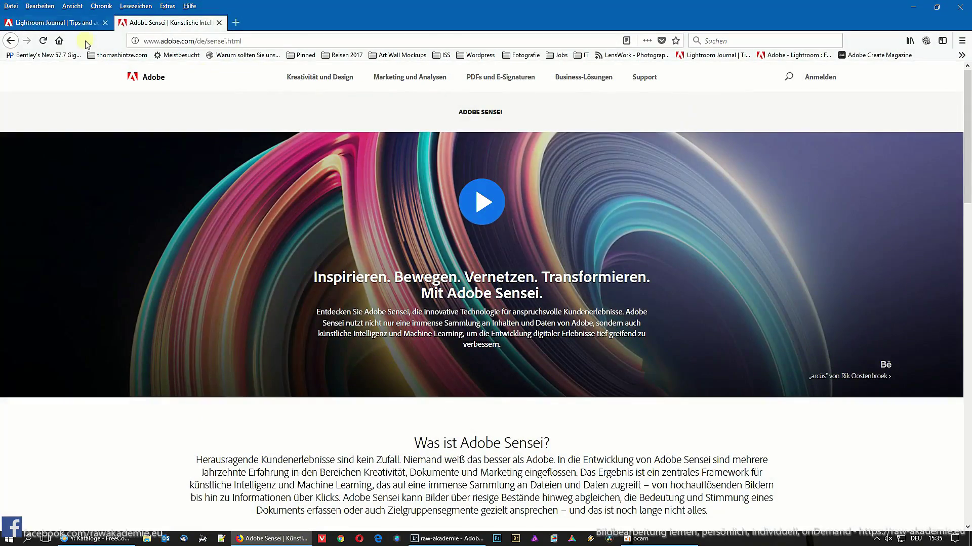
Show the Lightroom Journal post about the new Sensei-powered Auto settings
click(58, 22)
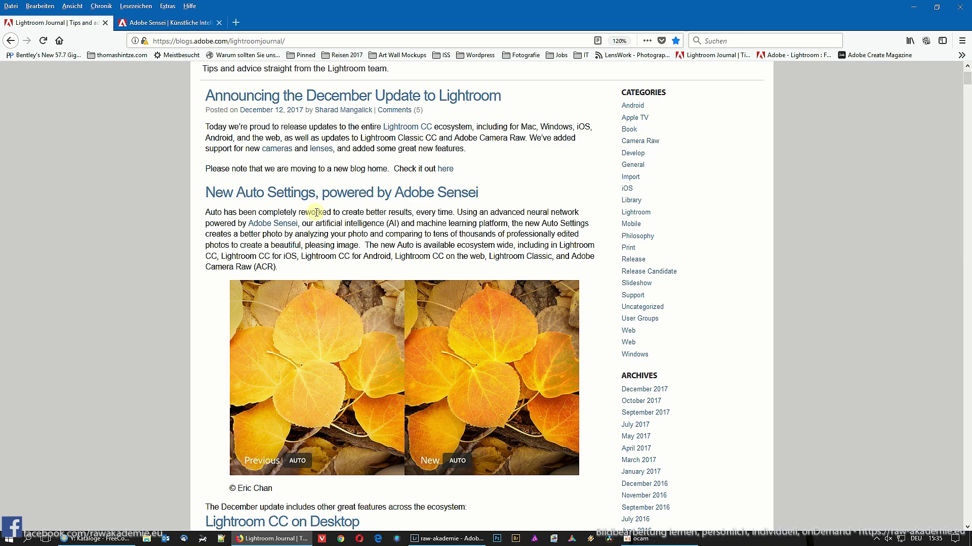
Minimize Firefox to return to Lightroom Classic
click(915, 8)
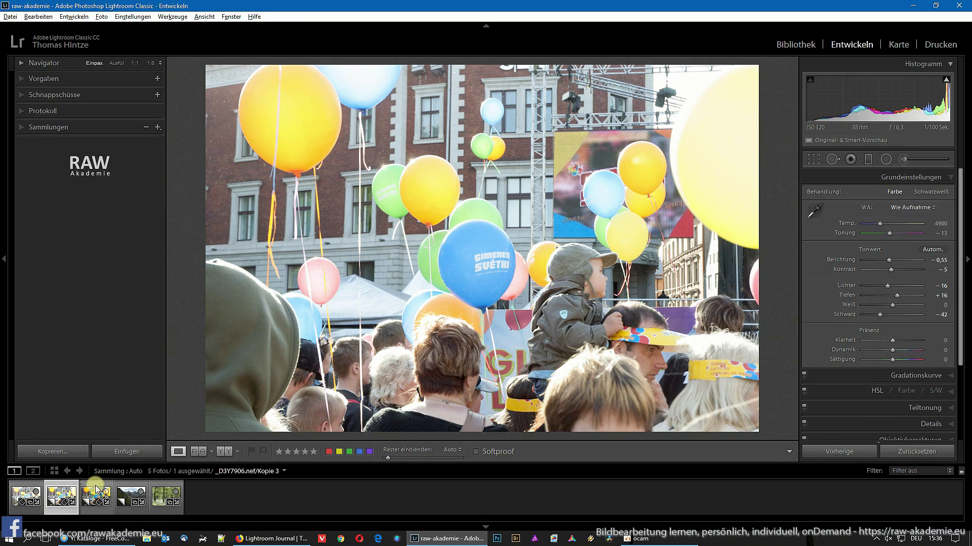
Flip between the original, Kopie 1 and Kopie 3 of the balloon photo, ending on Kopie 3
click(43, 493)
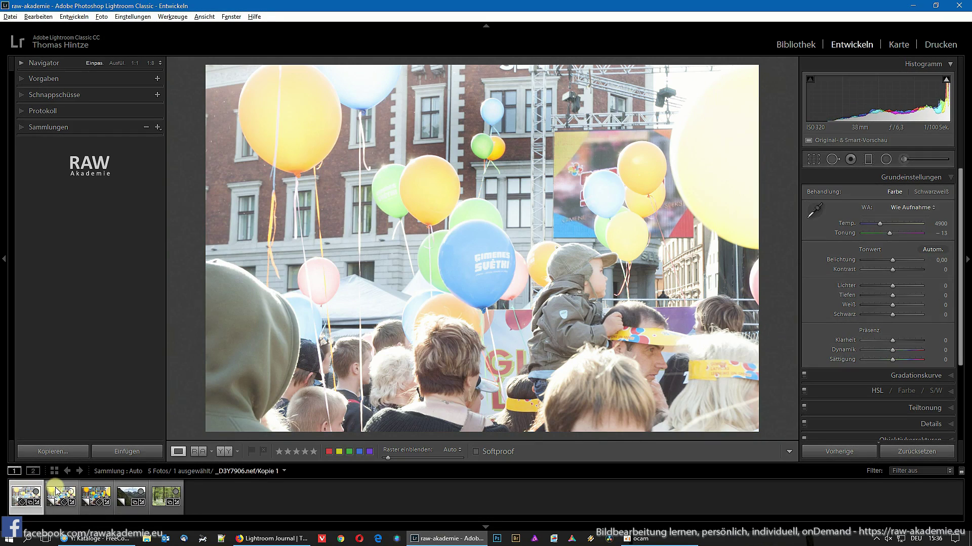
click(66, 491)
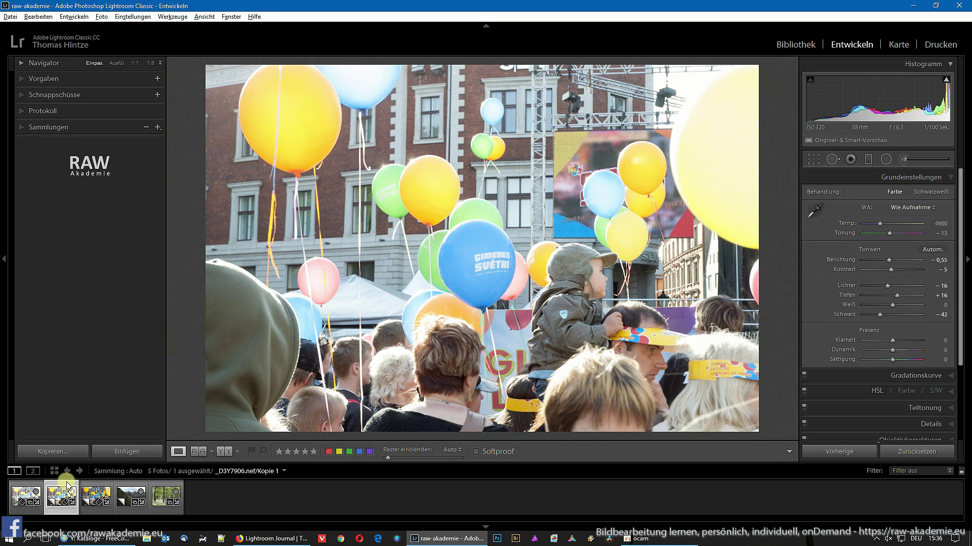
click(97, 489)
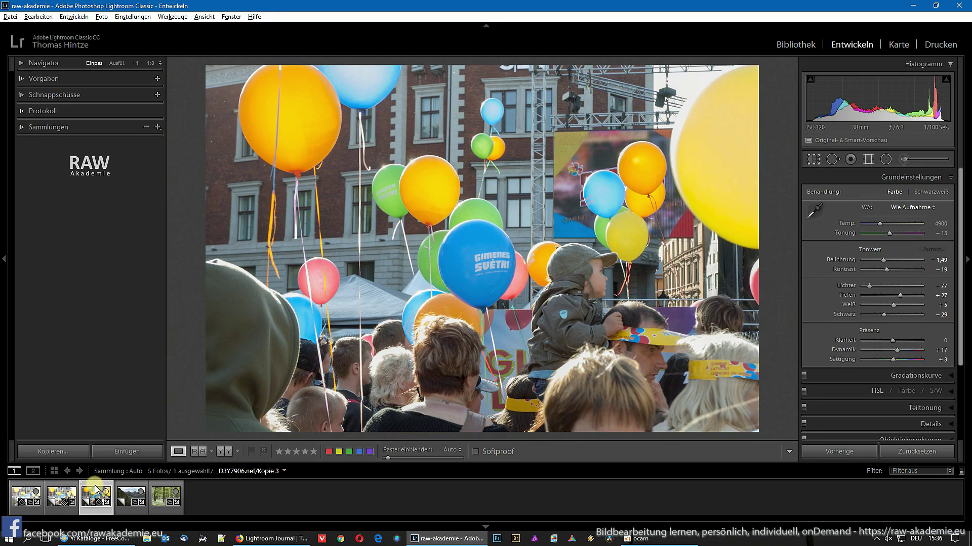
click(61, 490)
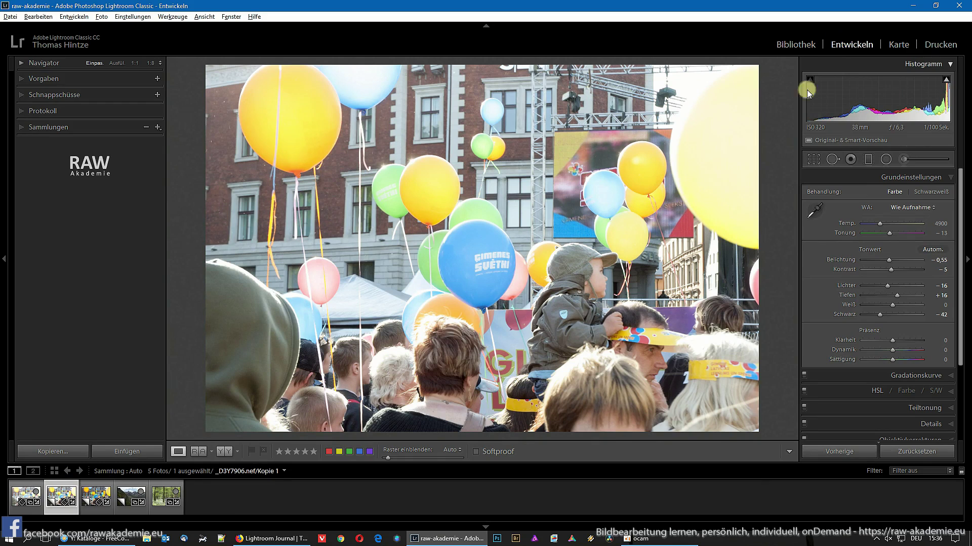
click(99, 487)
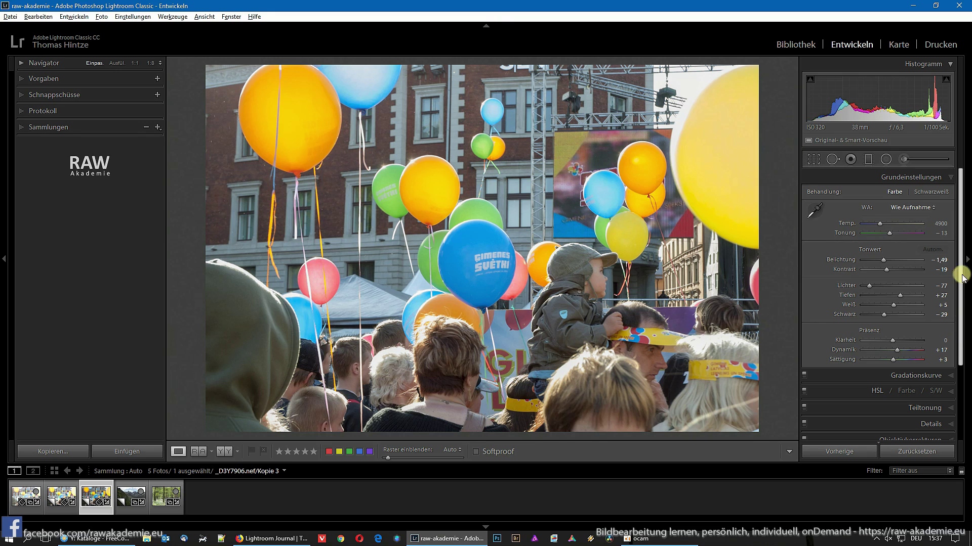
Briefly check the Detail panel, restore the Basic panel, and load the mountain photo _D8F4606.nef/Kopie 1
click(933, 181)
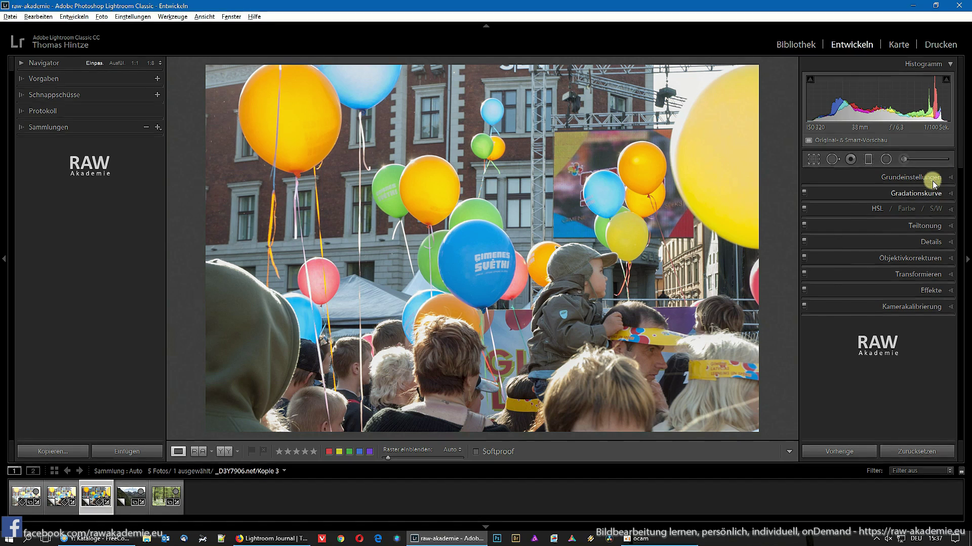
click(949, 243)
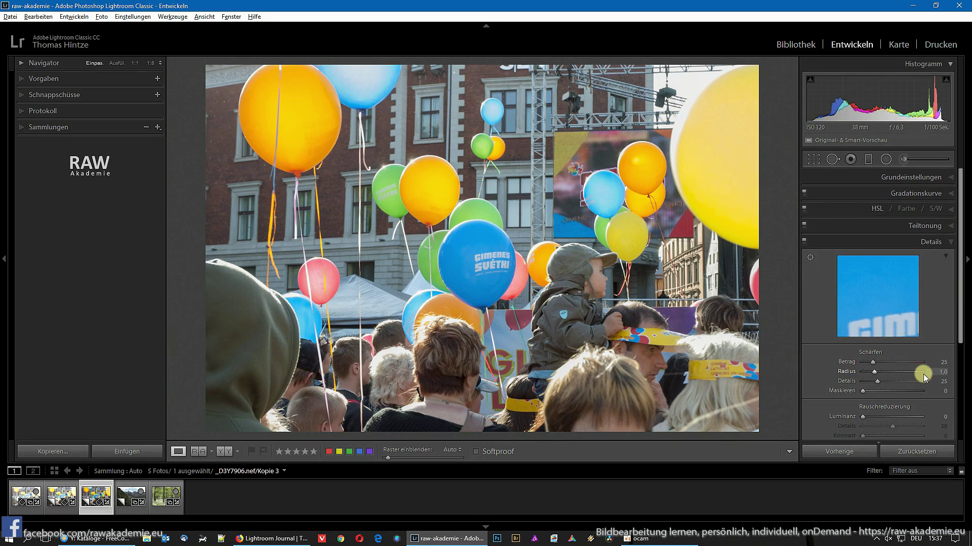
click(950, 243)
click(949, 178)
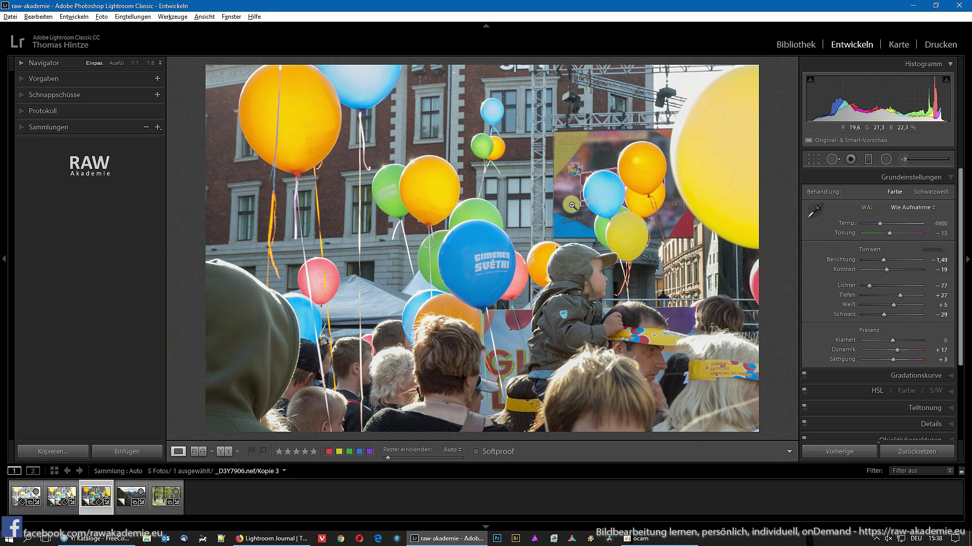
click(130, 487)
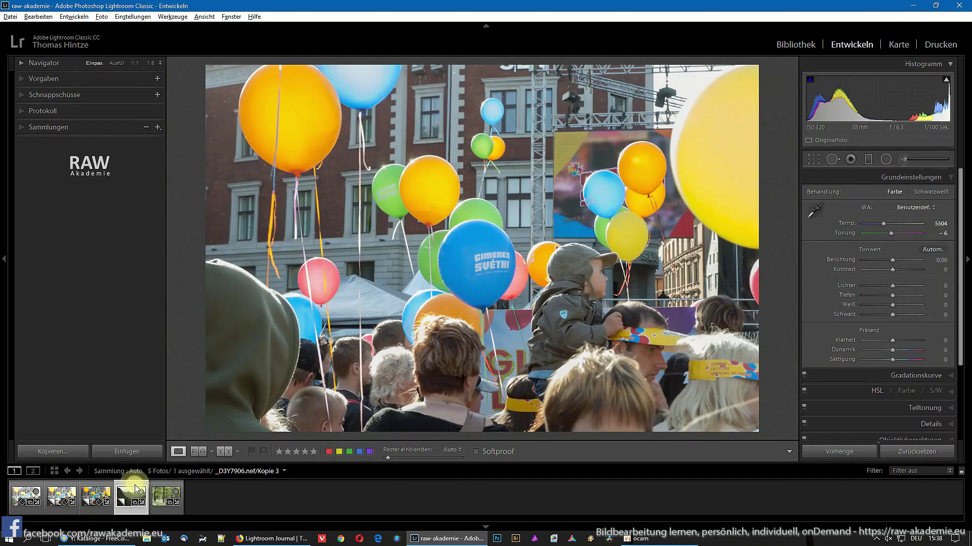
Auto-tone the mountain photo (exposure +0.25, highlights −89, shadows +62) and create virtual copy Kopie 3
click(135, 489)
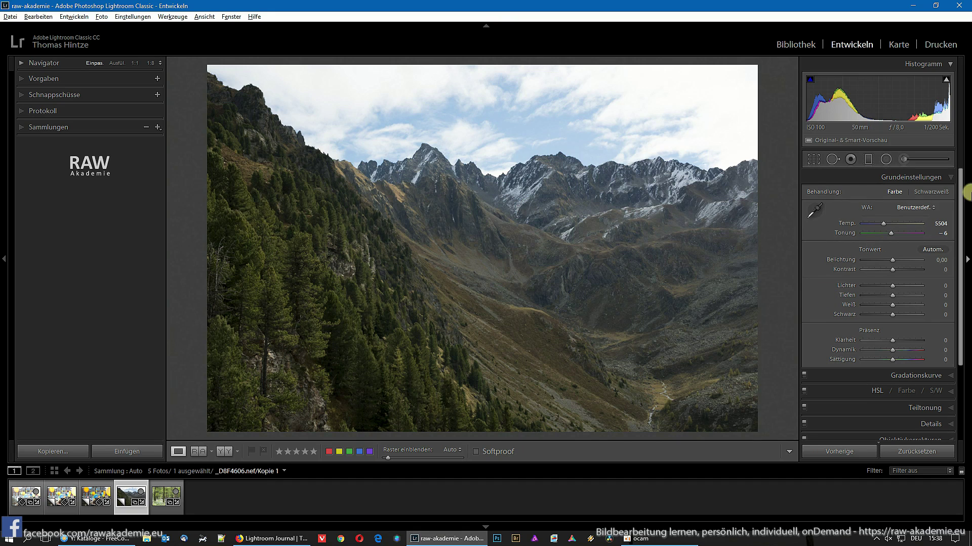
click(940, 251)
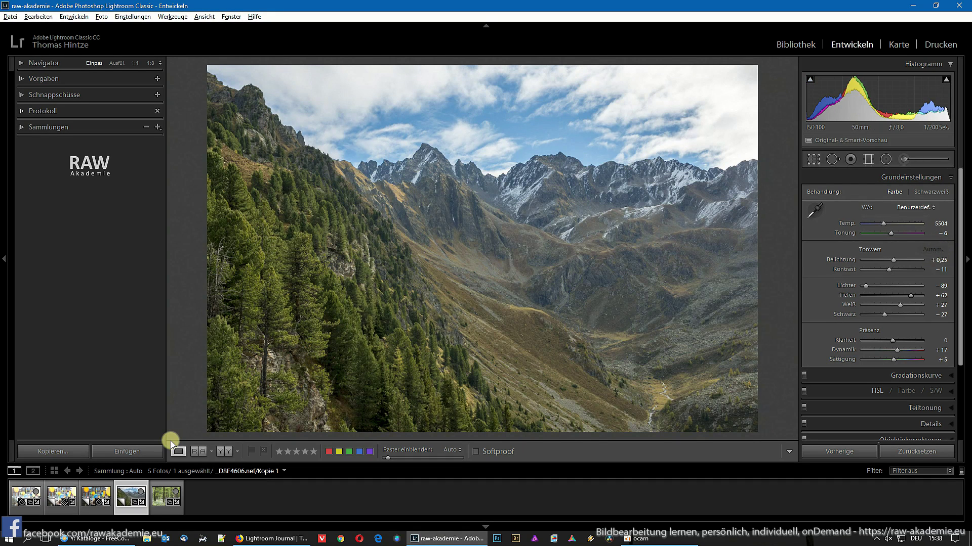
key(ctrl+apostrophe)
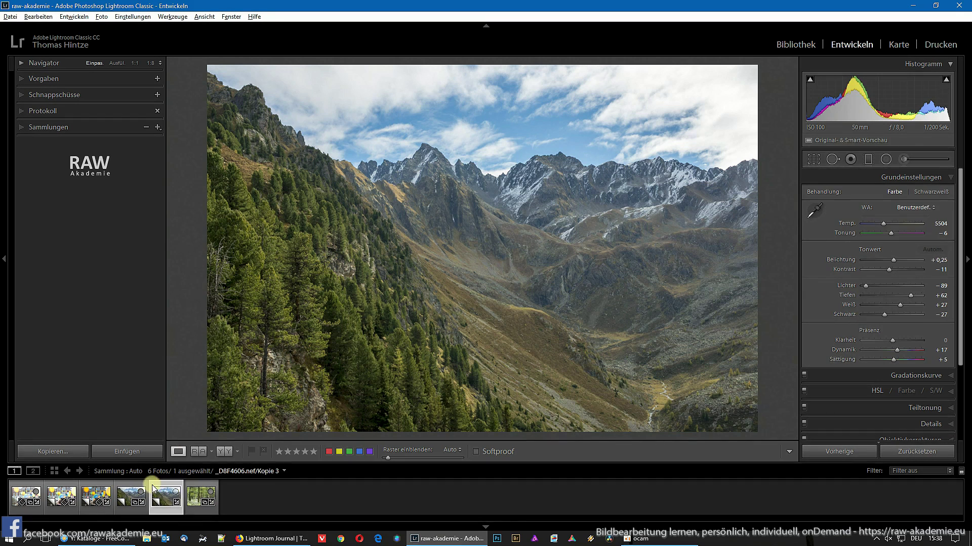
Reset mountain Kopie 1 and enable Nikon 50mm lens profile and chromatic aberration corrections
click(136, 482)
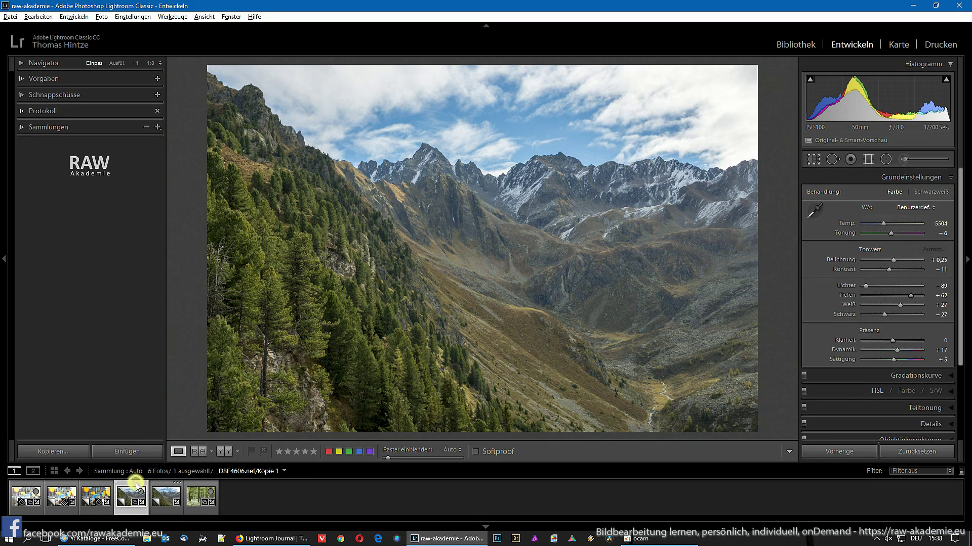
click(940, 457)
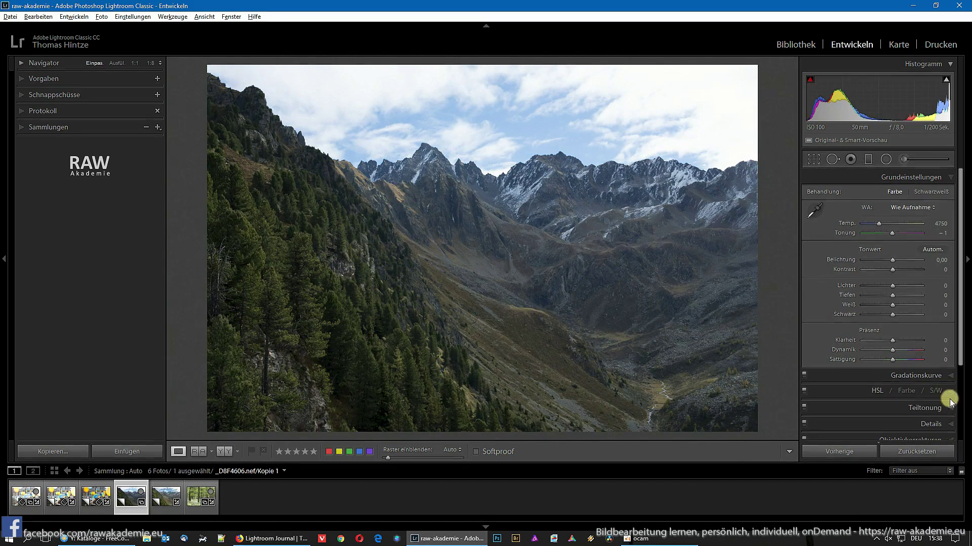
scroll(950, 397, down, 3)
click(941, 342)
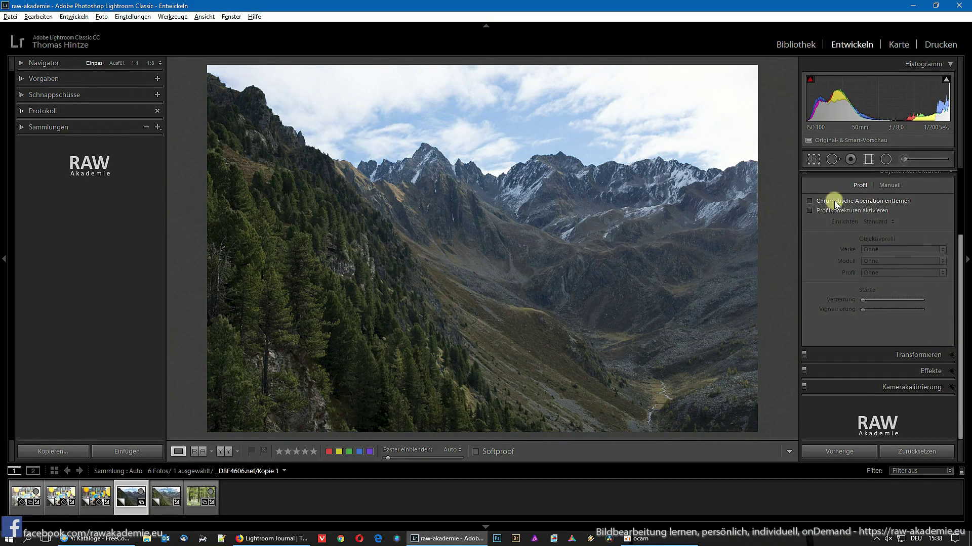
click(827, 211)
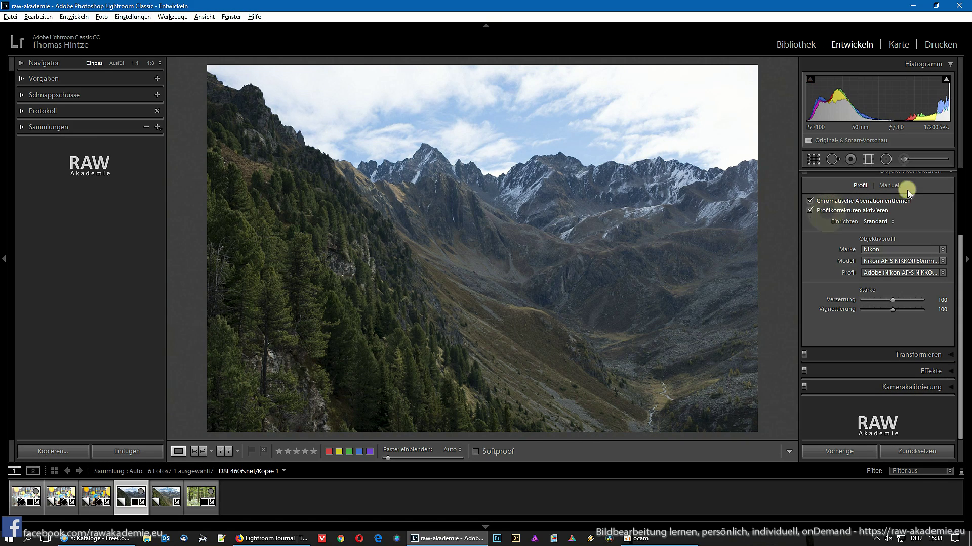
scroll(950, 223, up, 2)
click(951, 215)
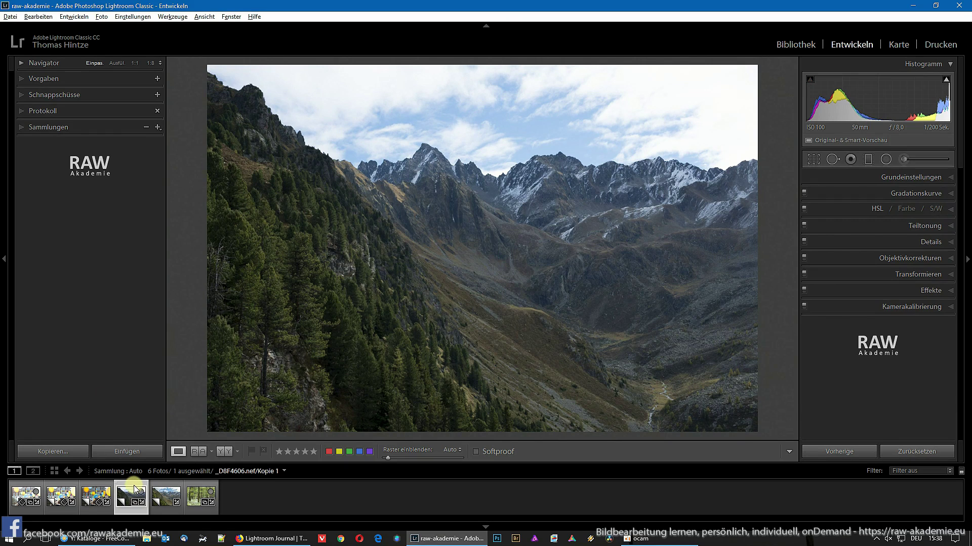
click(947, 178)
Flip between the original and the auto-toned copy, then select both in the filmstrip
click(139, 451)
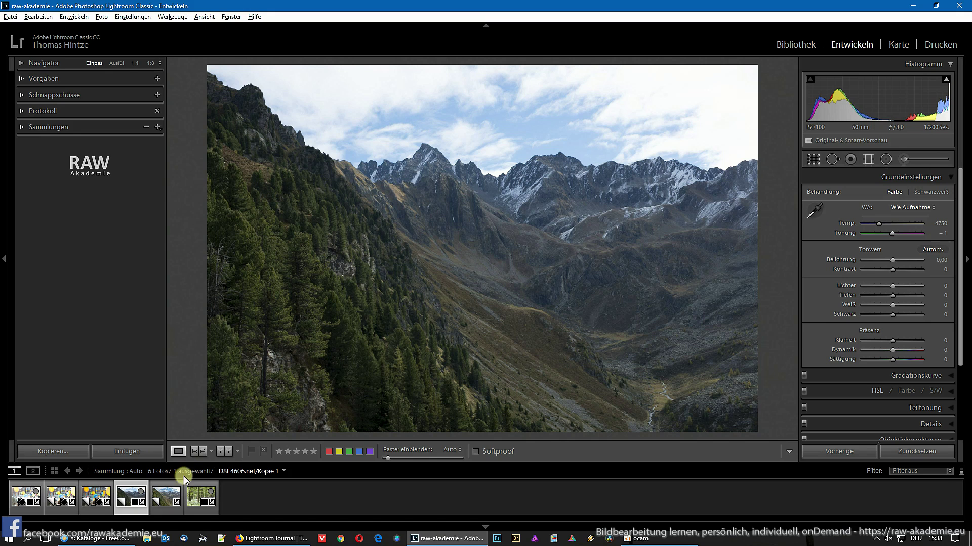
click(171, 485)
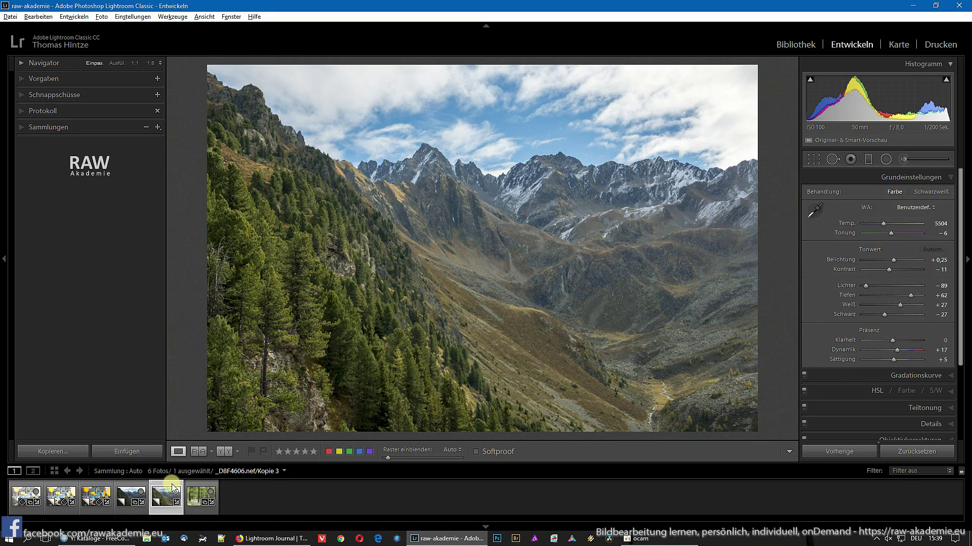
click(130, 489)
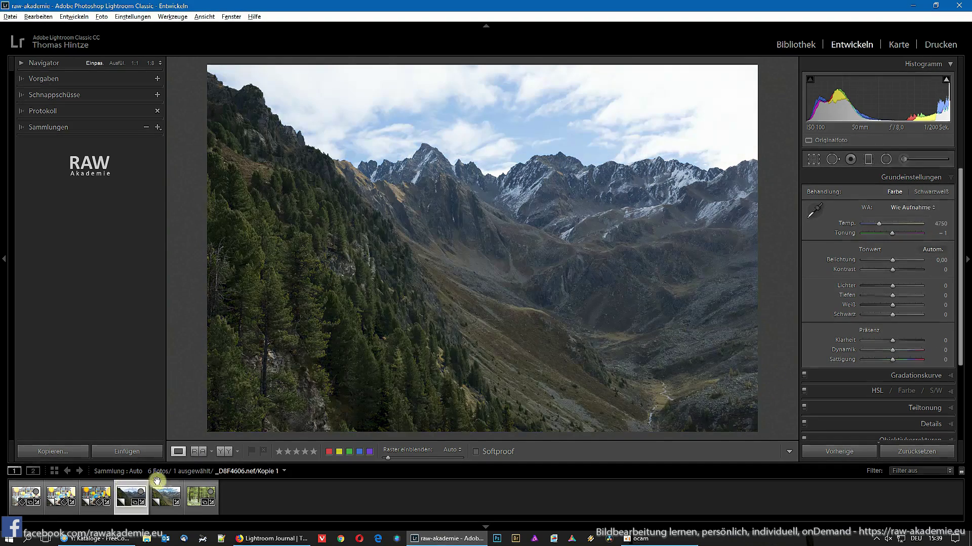
click(171, 484)
ctrl+click(147, 490)
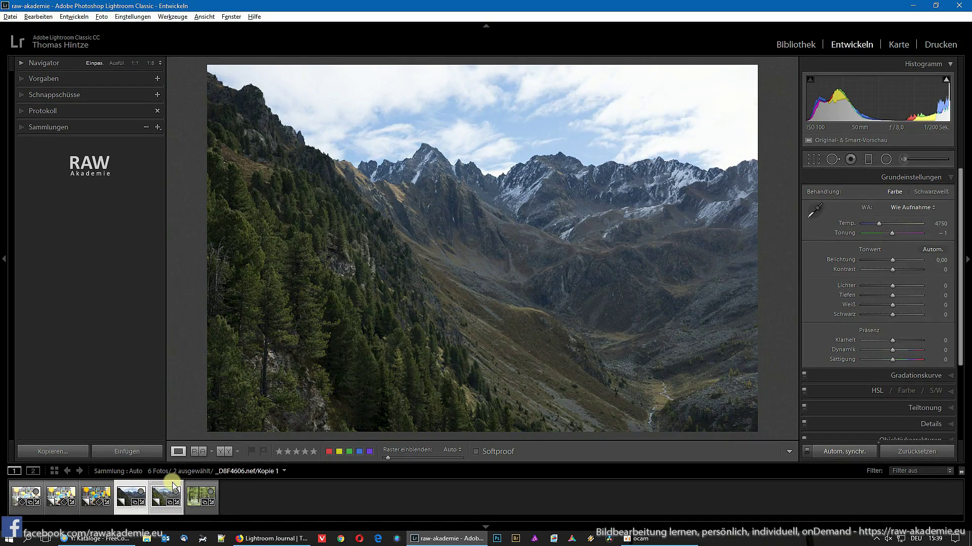
Compare both versions with panels hidden, then return to Develop on the edited copy alone
key(c)
key(Tab)
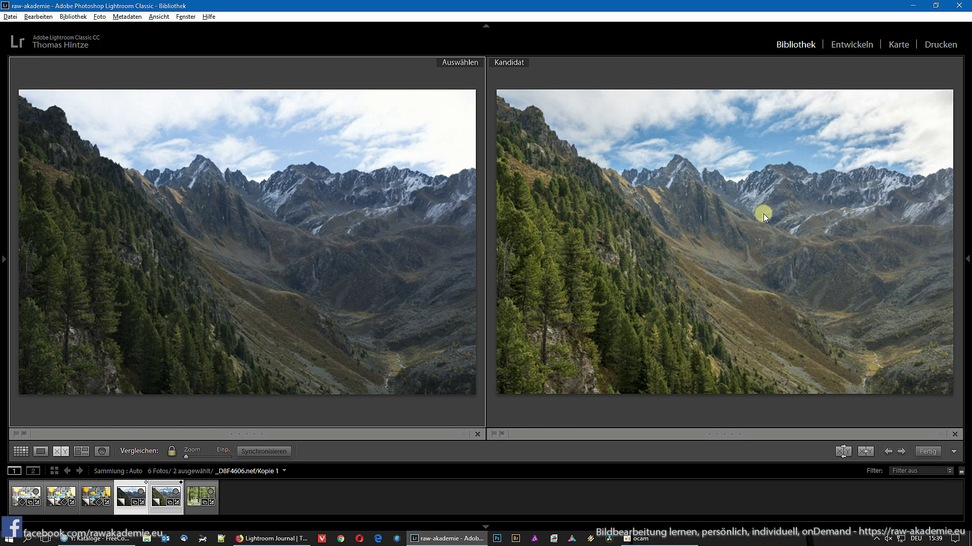
key(d)
click(175, 490)
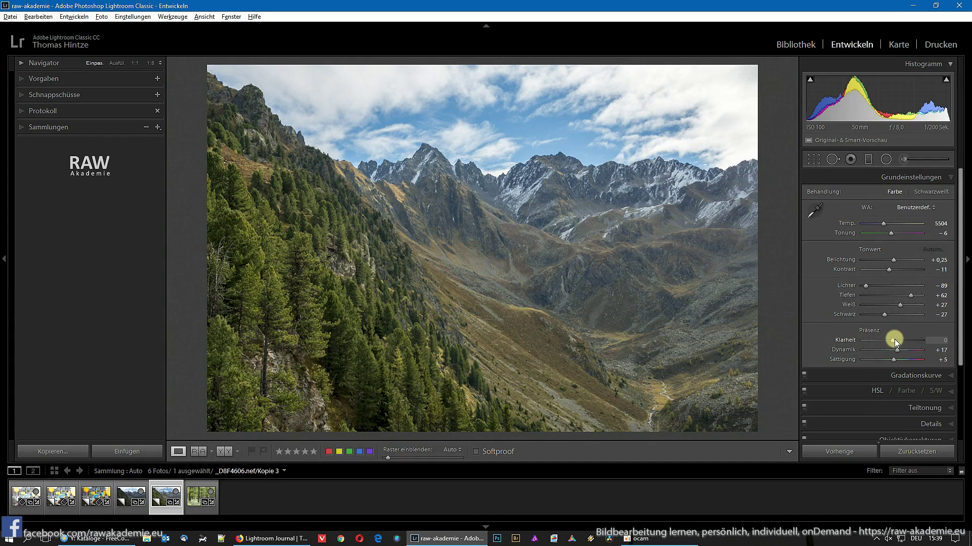
Boost the copy's presence: Clarity +26, Vibrance +33, Saturation slightly higher
mouse_move(892, 339)
mouse_down()
mouse_move(902, 338)
mouse_move(902, 349)
mouse_up()
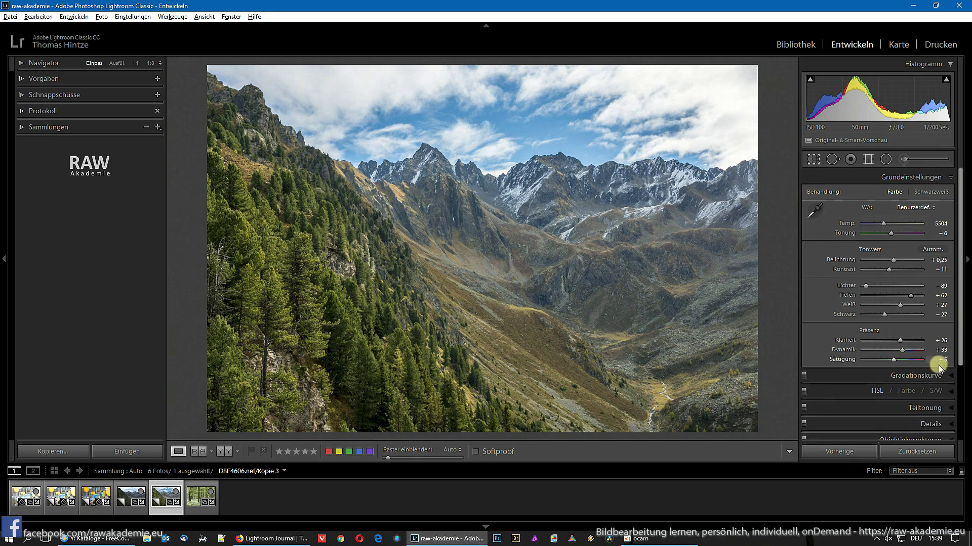
drag(895, 360, 894, 363)
Select the untouched original plus the finished copy and compare them side by side
click(126, 486)
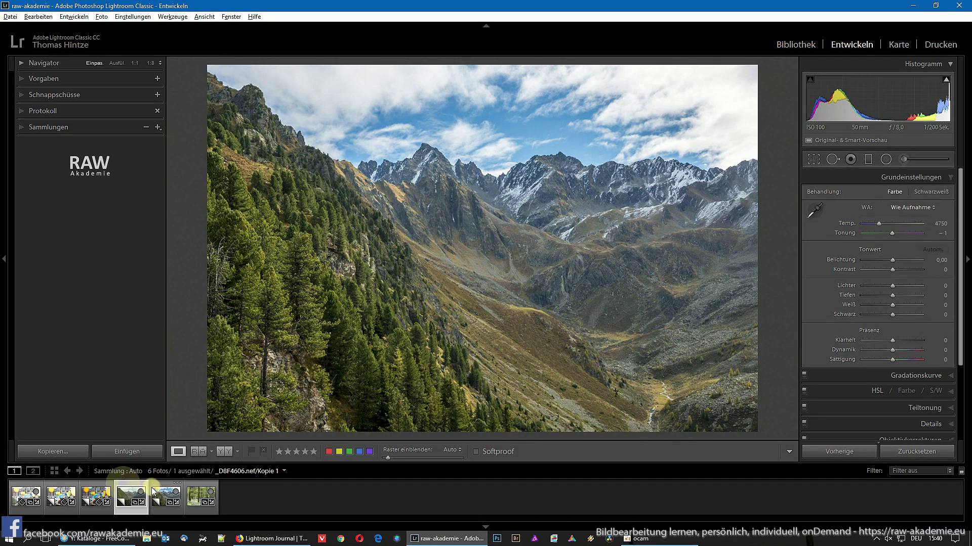
ctrl+click(162, 487)
key(c)
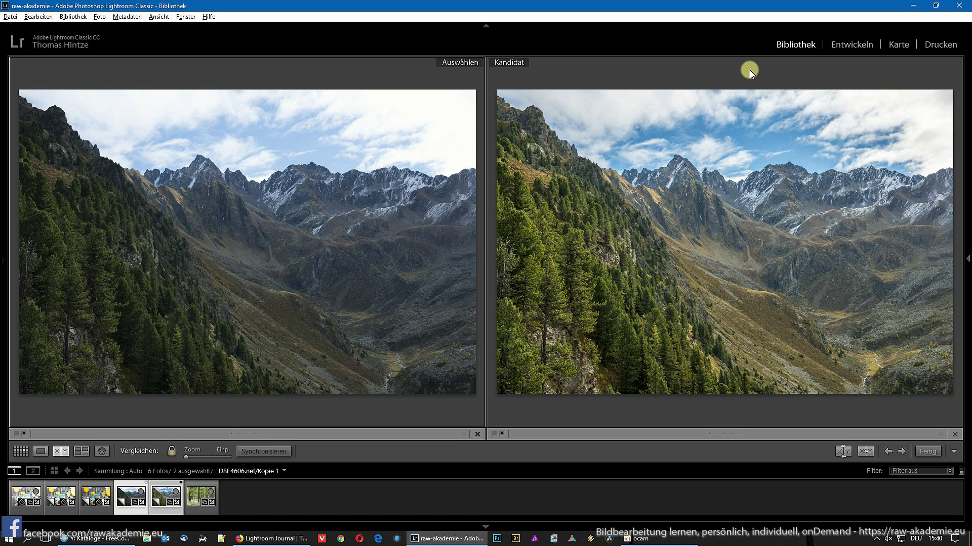
Return to Develop on the finished Kopie 3 alone and expand the Presets panel
key(Tab)
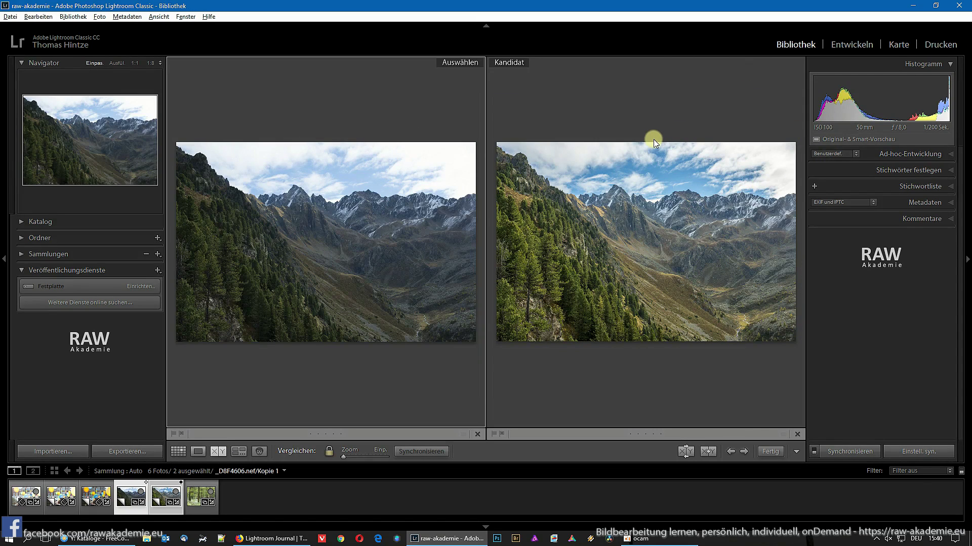
key(e)
click(860, 44)
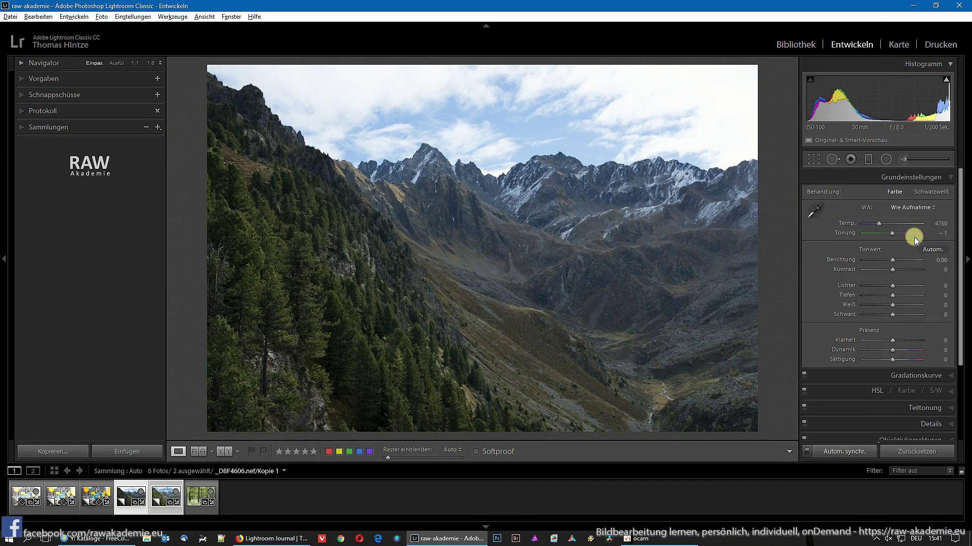
click(167, 493)
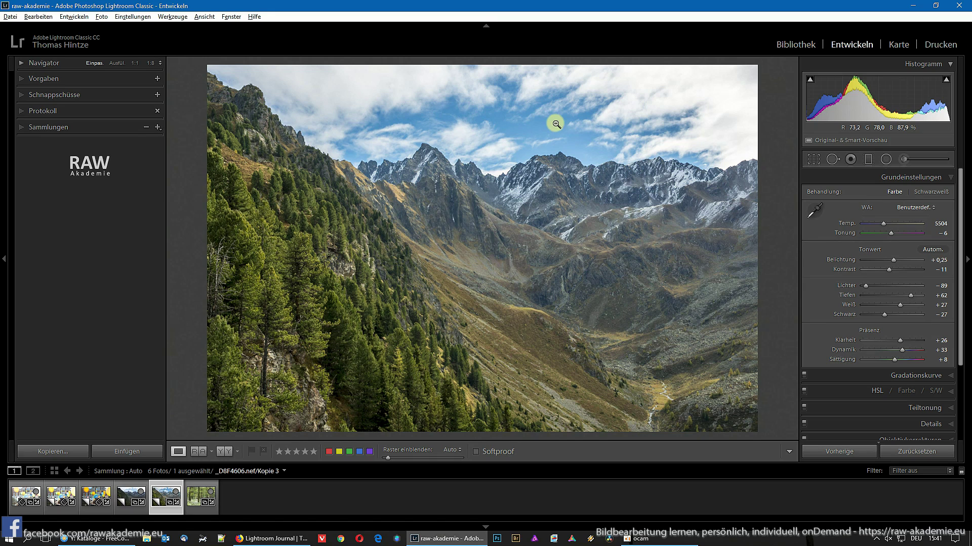
click(22, 80)
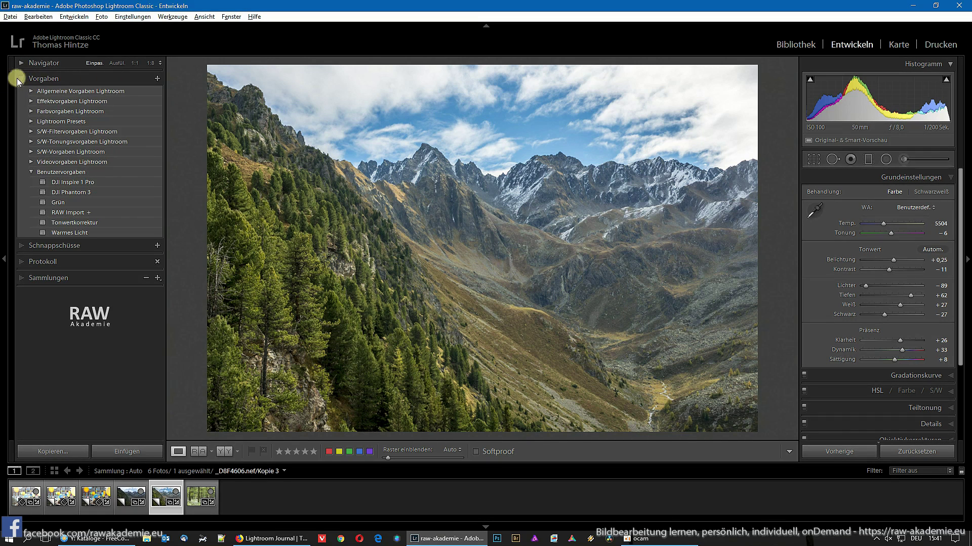
click(18, 79)
click(156, 77)
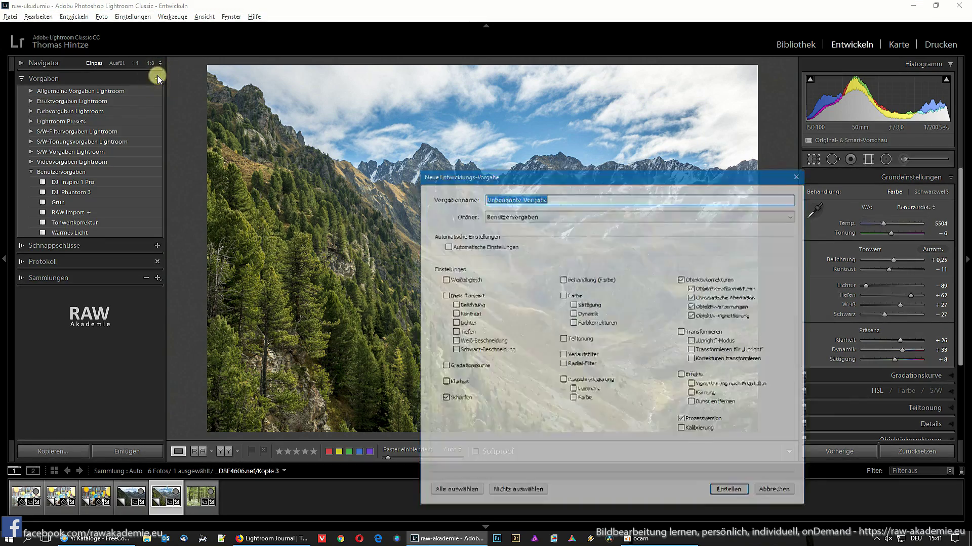
drag(607, 176, 566, 125)
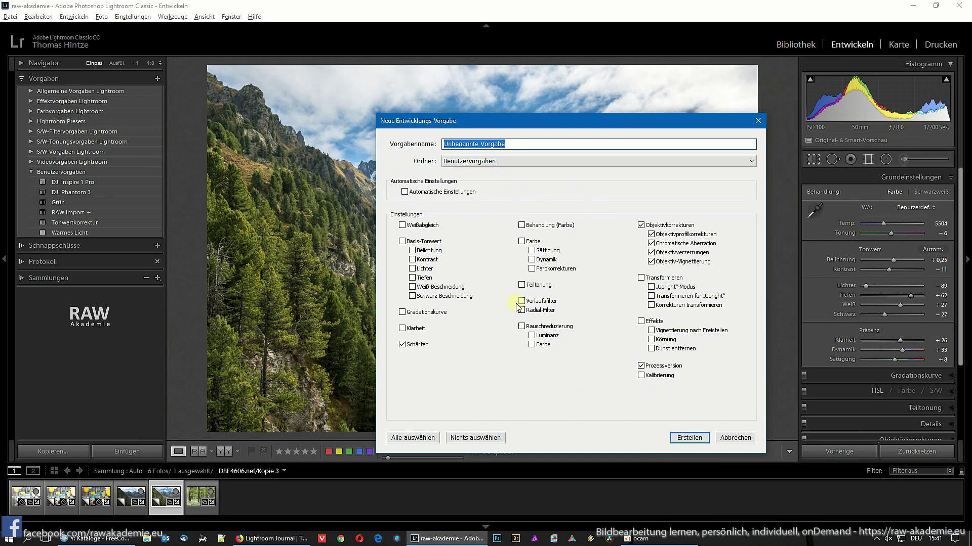
click(728, 438)
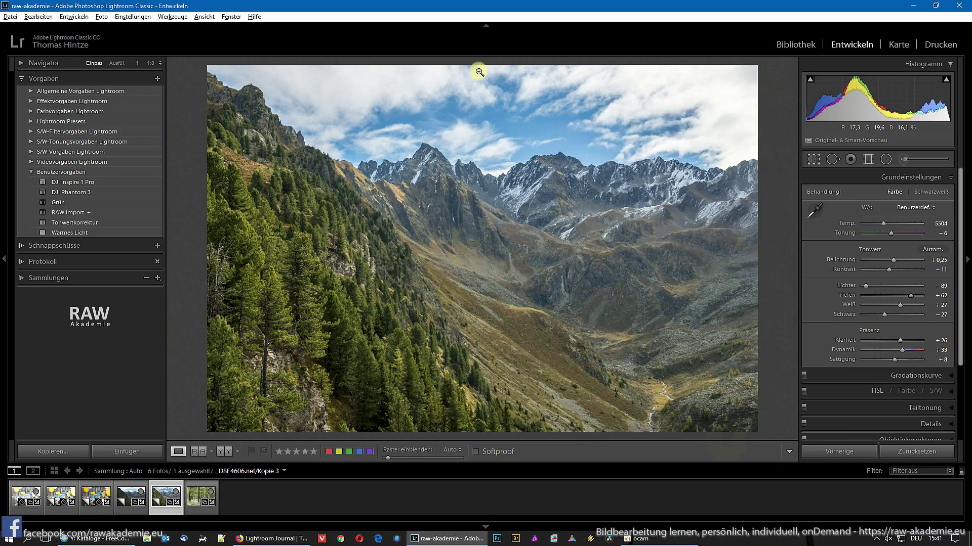